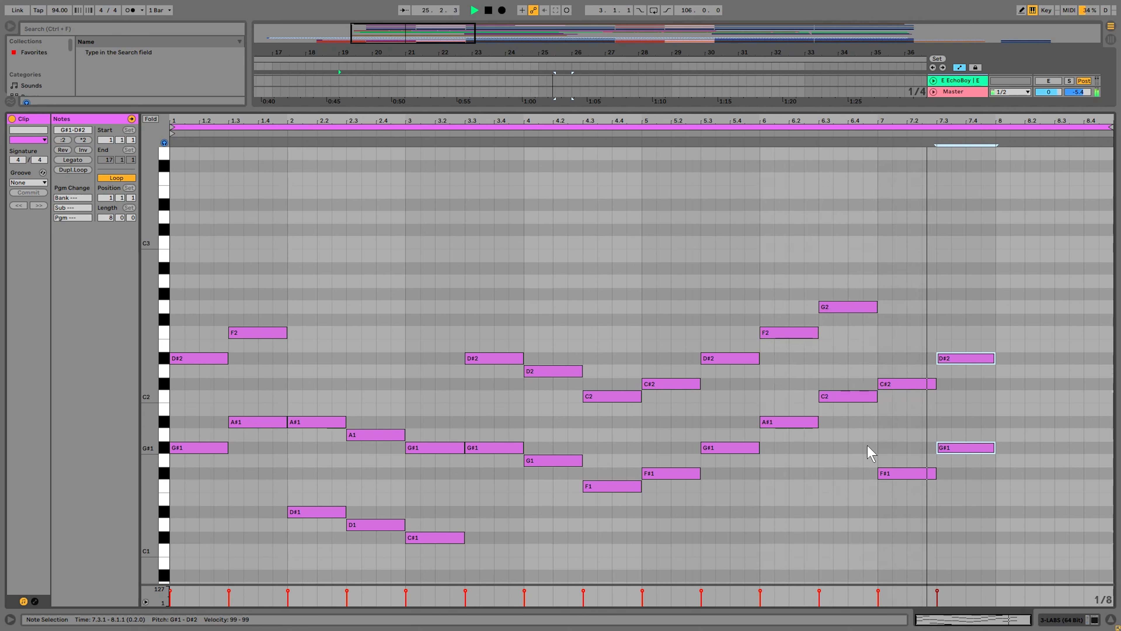
- Duplicate the G#1–D#2 fifth into beat 8.1 raised to A#1–F2, and again into 8.3 lowered to G#1–D#2
key(ctrl+d)
key(Up)
key(Up)
key(ctrl+d)
key(Down)
key(Down)
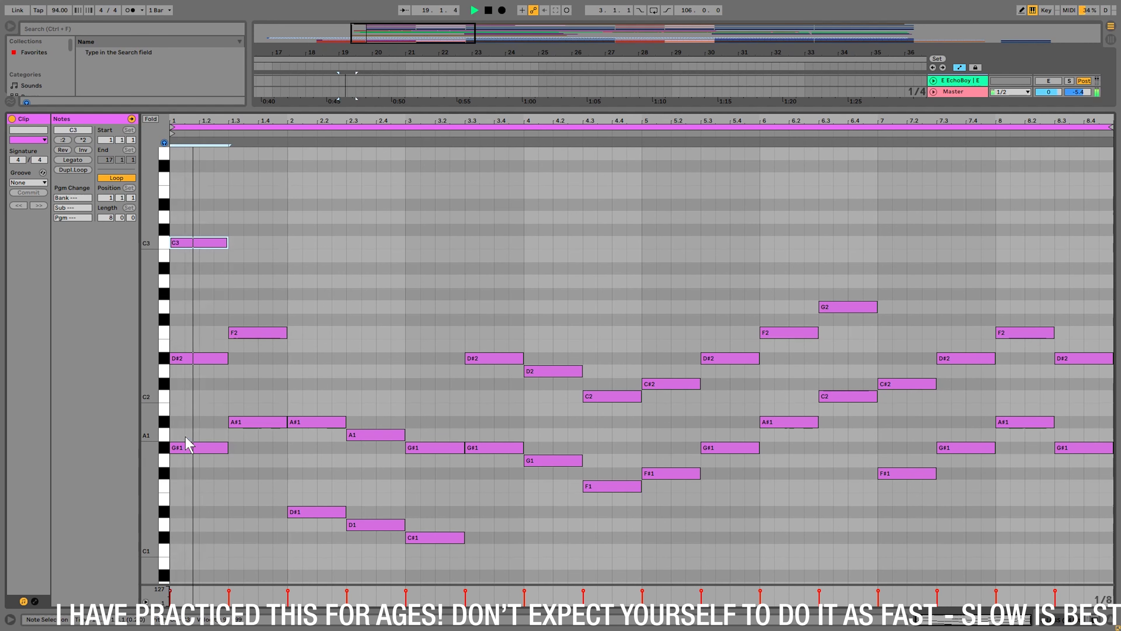
- Duplicate the top C3 note from bar 1 as D3 at 1.3 and G2 at bar 2, and play it back
key(ctrl+d)
key(Up)
key(Up)
key(ctrl+d)
key(Down)
key(Down)
key(Down)
key(Down)
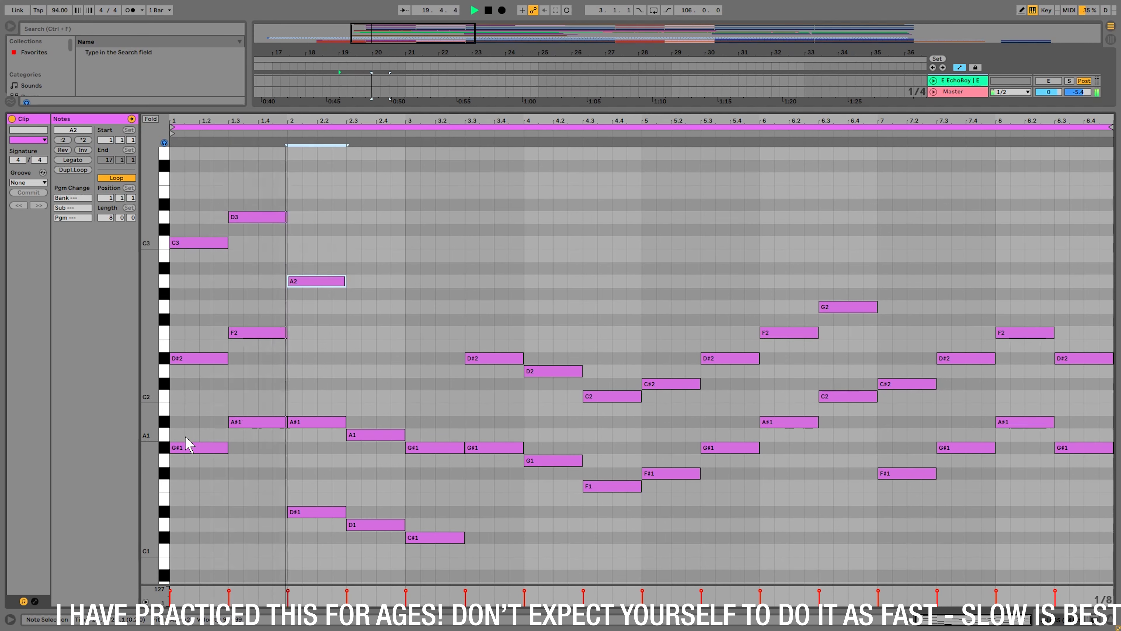
key(Down)
key(space)
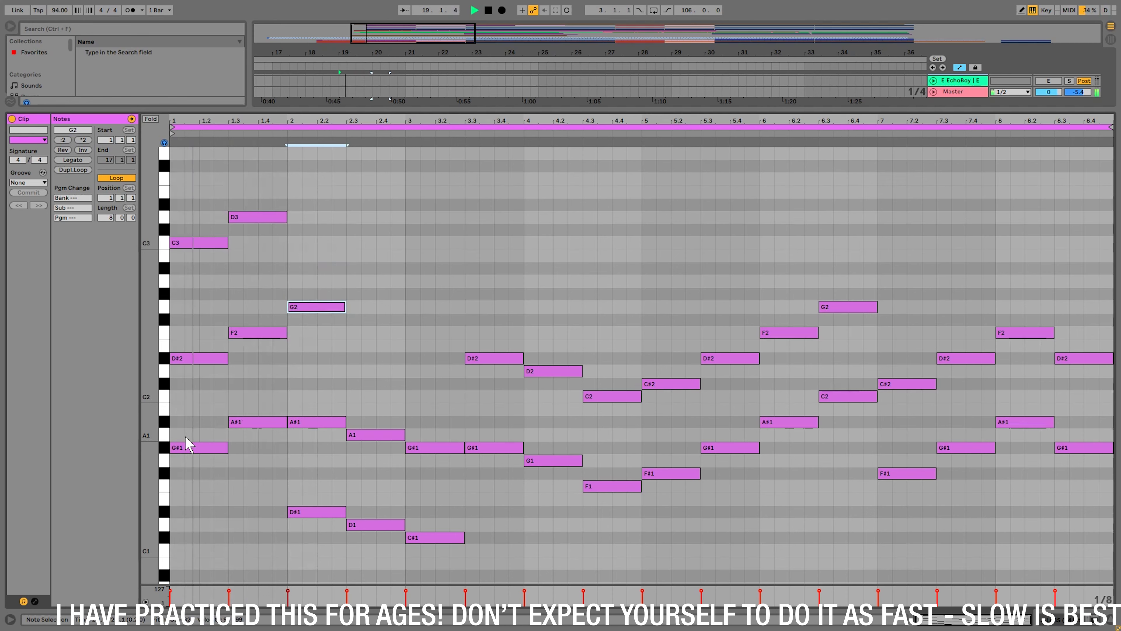
- Continue the descending top voice with duplicated notes F#2 at 2.3 and F2 at bar 3
key(ctrl+d)
key(Down)
key(ctrl+d)
key(Down)
- Duplicate the top note into 3.3 and raise it to C3
key(ctrl+d)
key(Up)
key(Up)
key(Up)
key(Up)
key(Up)
key(Up)
key(Up)
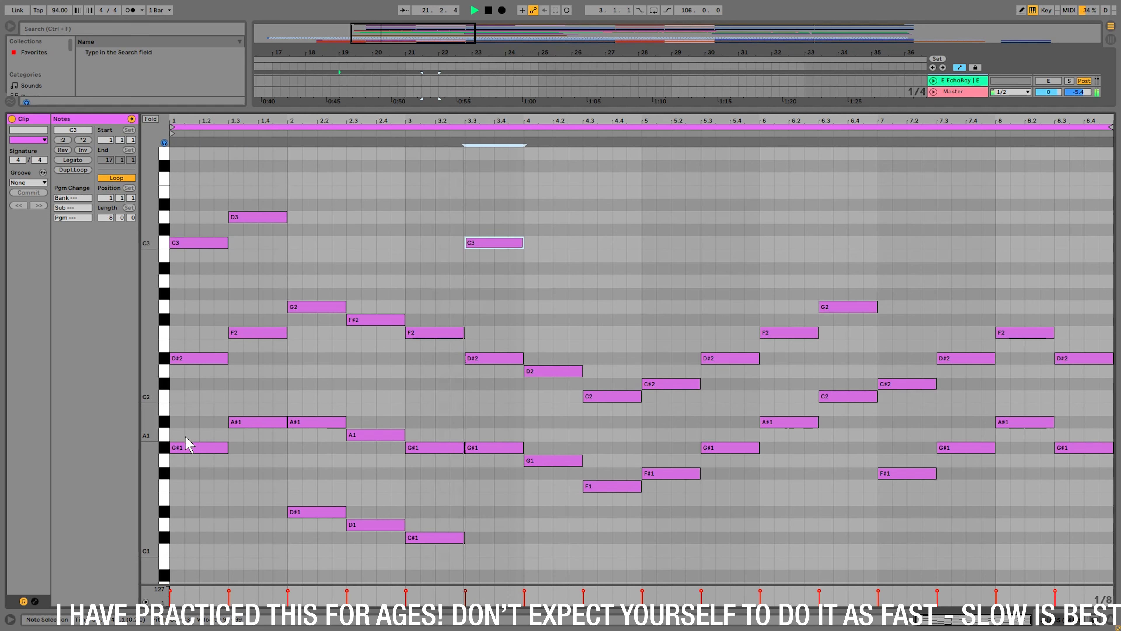
- Duplicate the top note into bar 4, lower it to A#2, and repeat that A#2 at 4.3 and bar 5
key(ctrl+d)
key(Down)
key(Down)
key(ctrl+d)
key(ctrl+d)
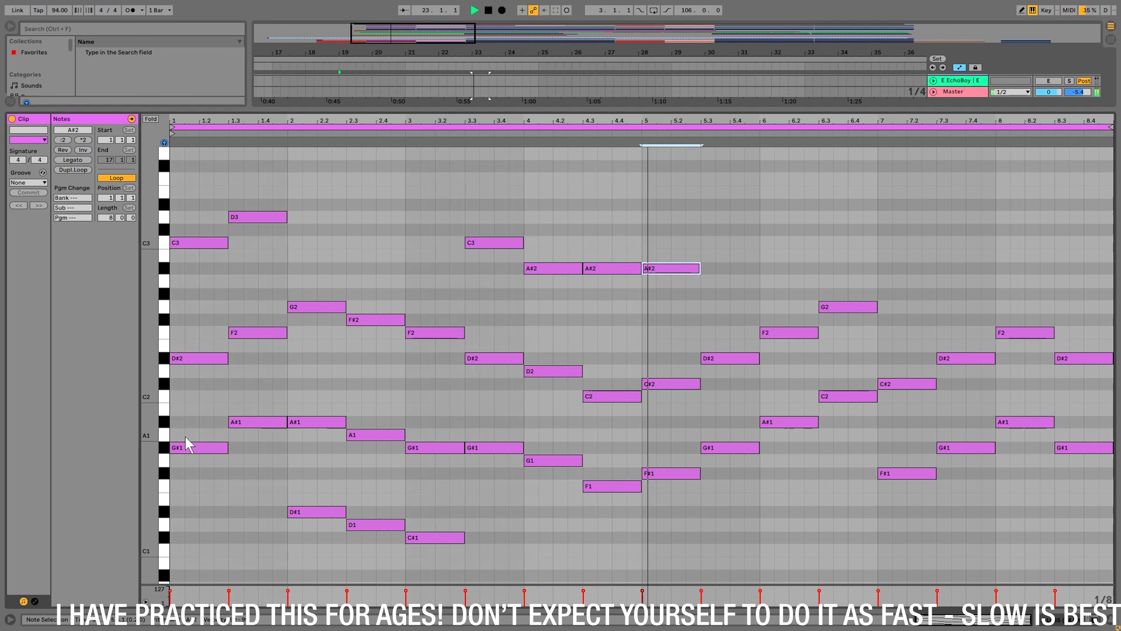
- Extend the top voice with rising duplicates: C3 at 5.3, D3 at bar 6 and D#3 at 6.3
key(ctrl+d)
key(Up)
key(Up)
key(ctrl+d)
key(Up)
key(Up)
key(ctrl+d)
key(Up)
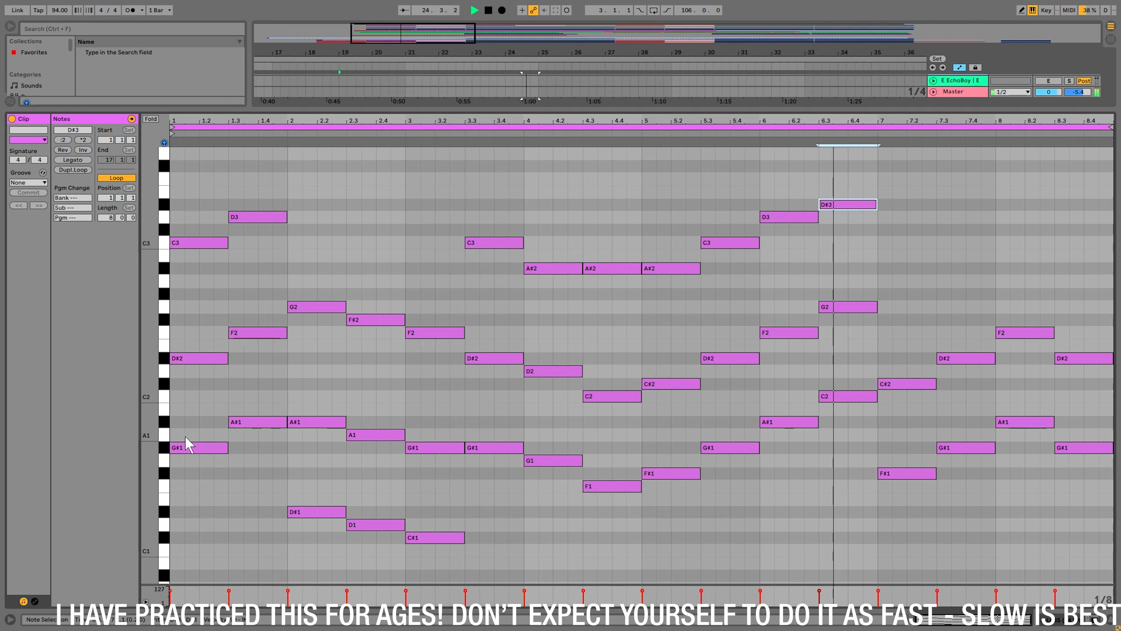
- Duplicate the top note into bar 7 and lower it to A#2
key(ctrl+d)
key(Down)
key(Down)
key(Down)
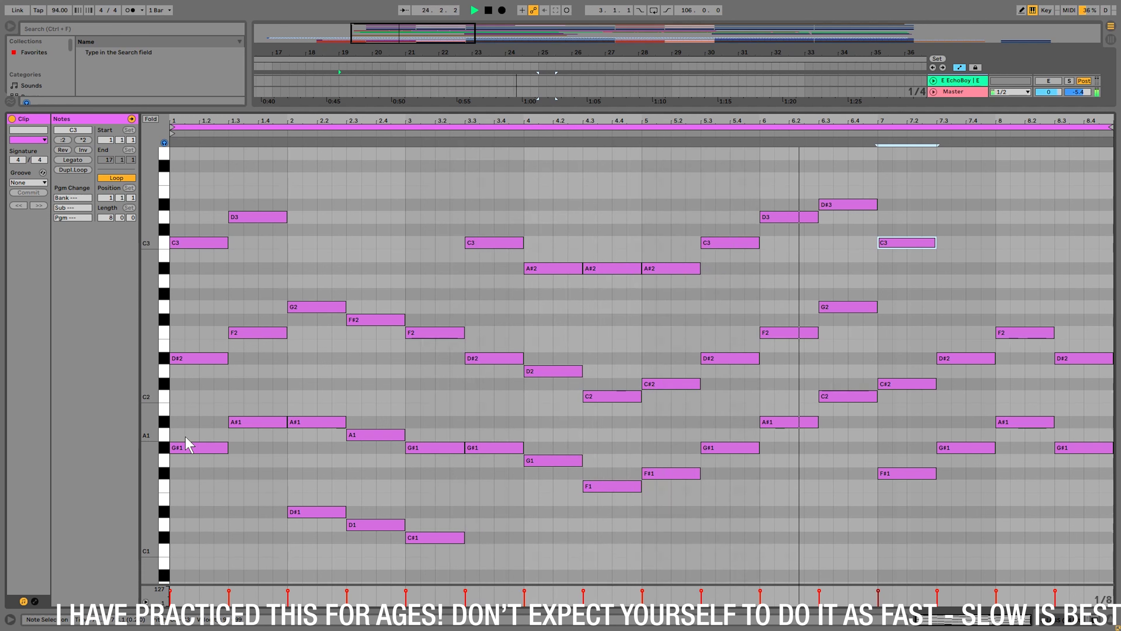
key(Down)
key(Down)
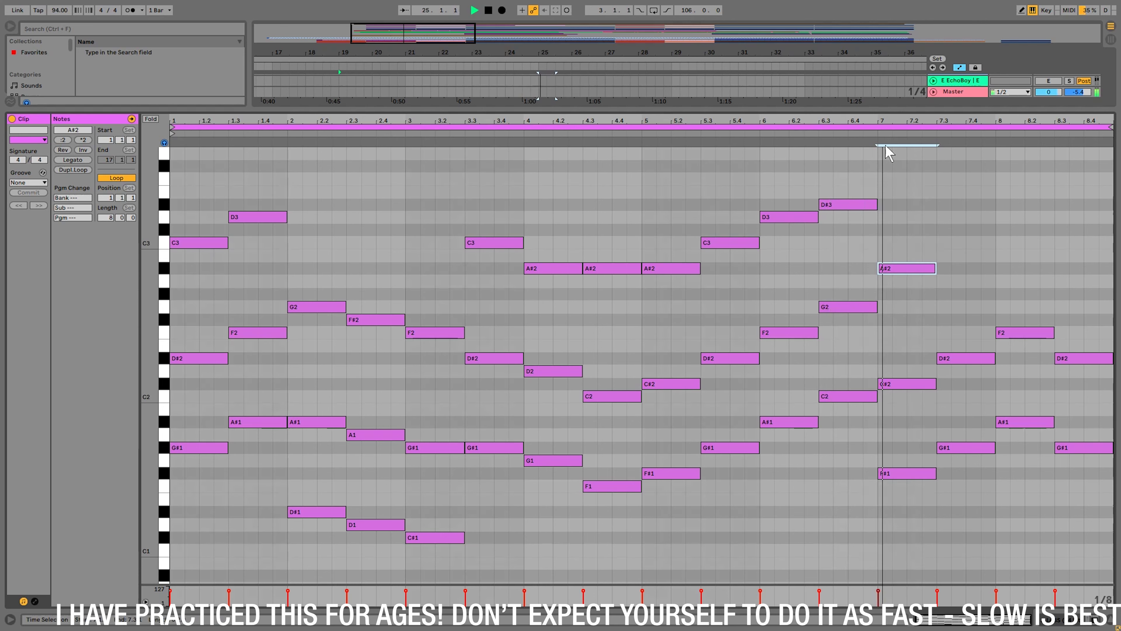
- Complete the top voice with duplicated notes C3 at 7.3, D3 at bar 8 and C3 at 8.3
key(ctrl+d)
key(Up)
key(Up)
key(ctrl+d)
key(Down)
key(Down)
key(space)
key(Up)
key(Up)
key(ctrl+d)
key(Down)
key(Down)
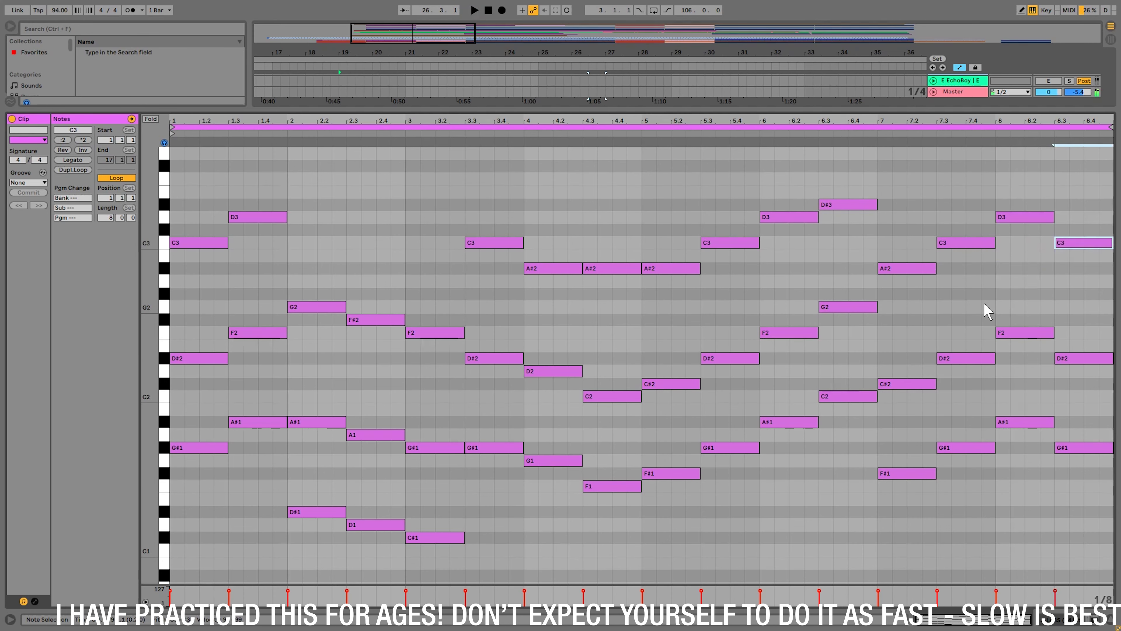
- Play back the end of the clip and lower the last top note at 8.3 to A#2
click(871, 136)
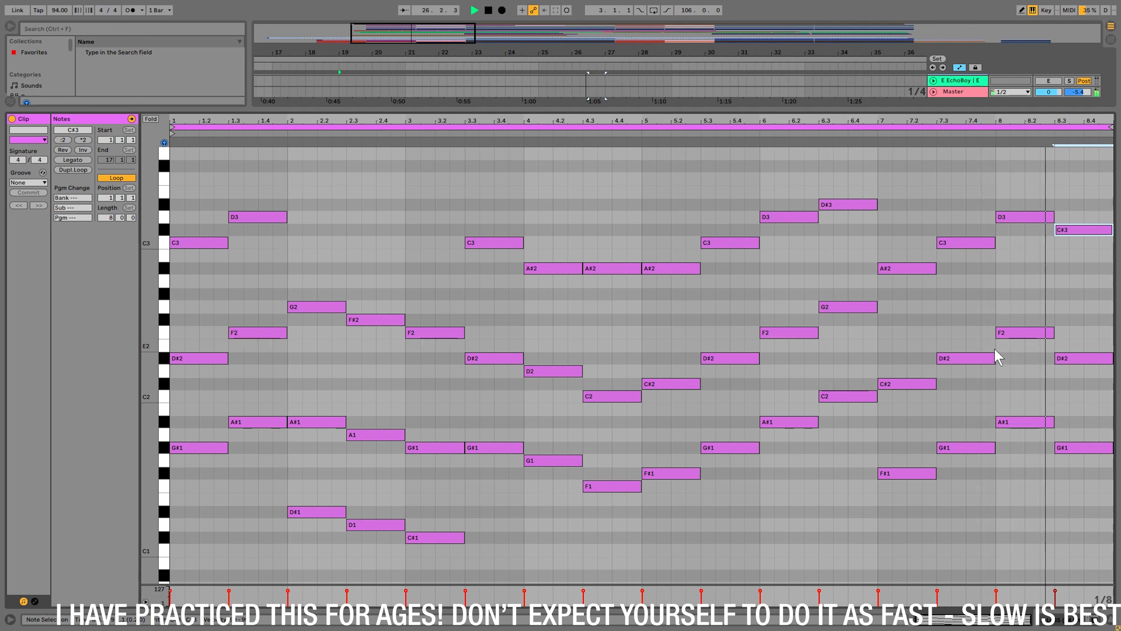
key(space)
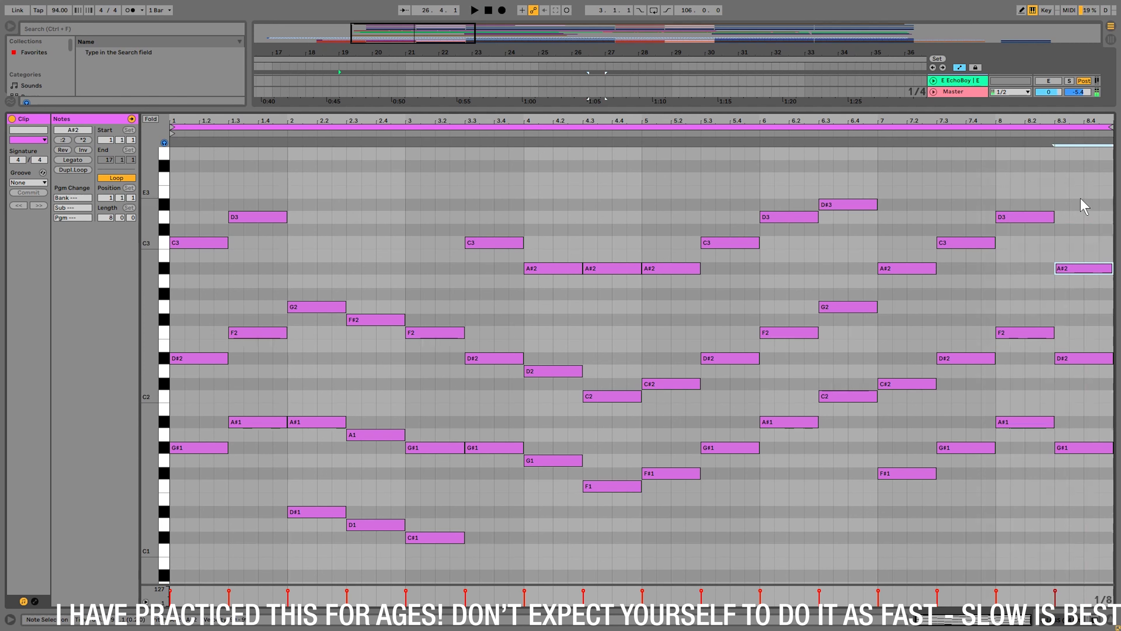
key(space)
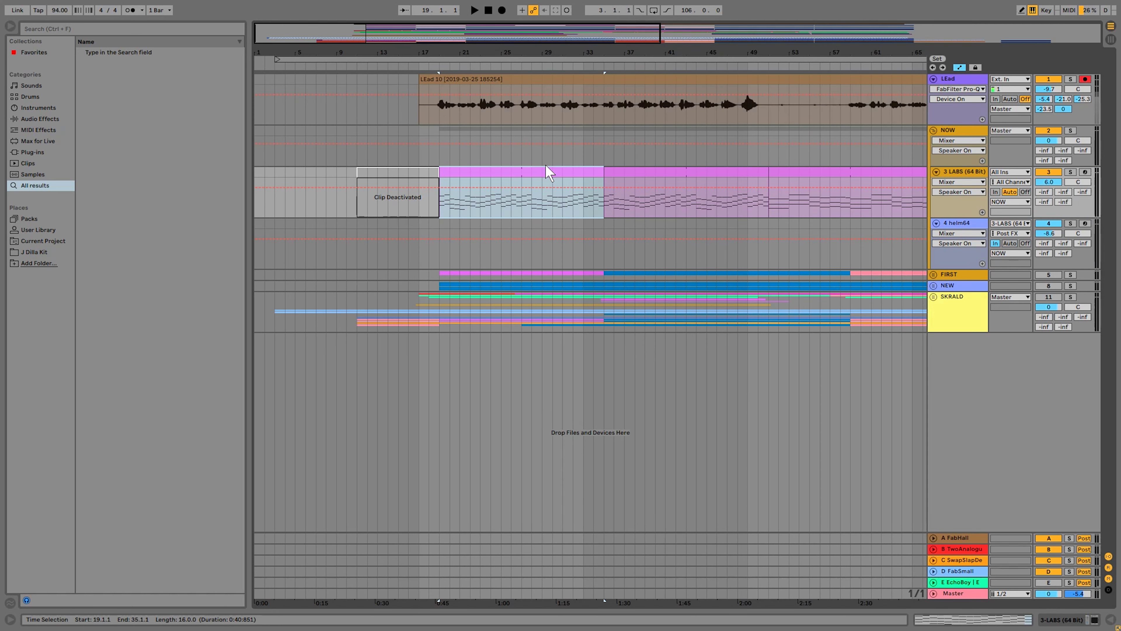
- Open the first pink MIDI clip on the LABS track and enter a one-bar D#1–A#1 fifth in bar 1
double_click(492, 172)
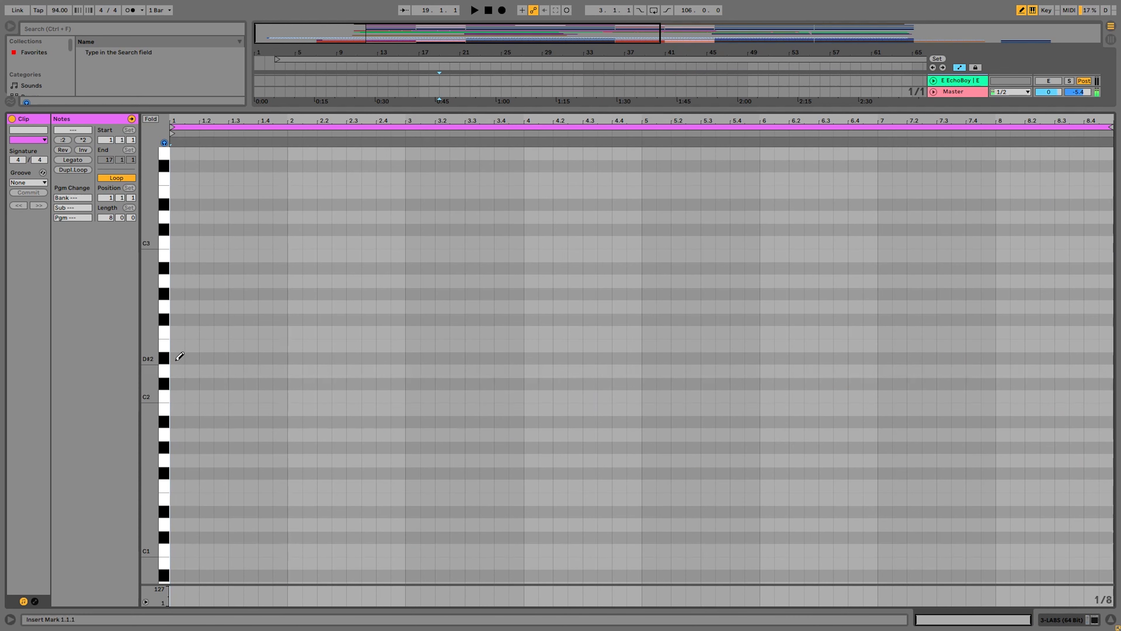
click(177, 359)
click(177, 281)
click(177, 268)
key(b)
mouse_move(230, 409)
mouse_down()
mouse_move(168, 238)
mouse_move(284, 268)
mouse_up()
key(shift+Down)
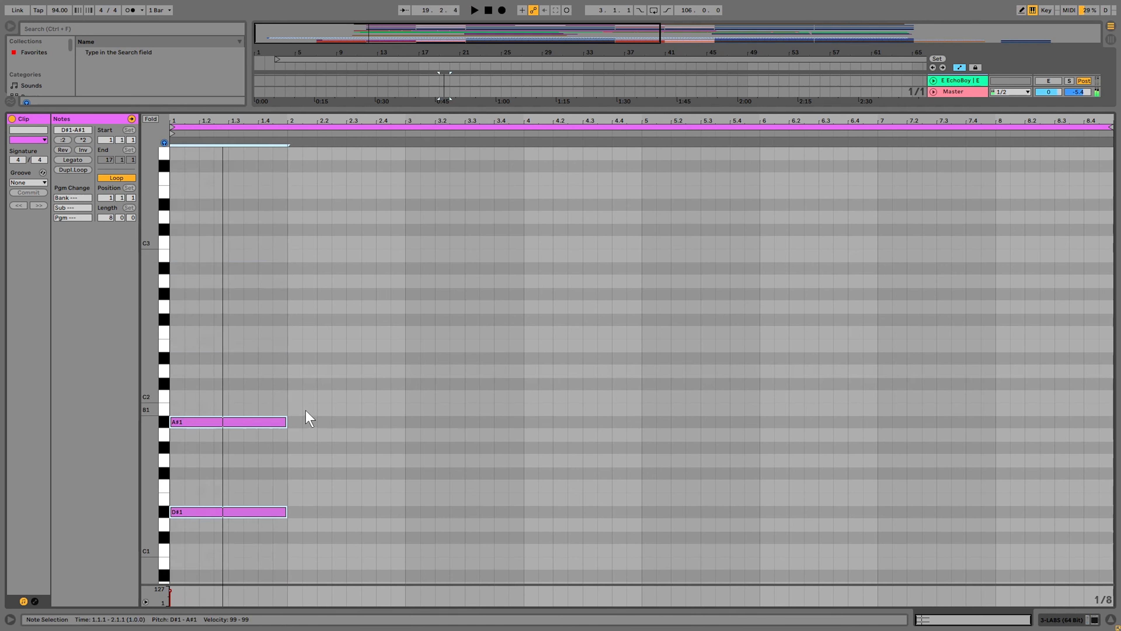
- Duplicate the fifth into bar 2, raise it to A#1–F2 and play the clip
key(ctrl+d)
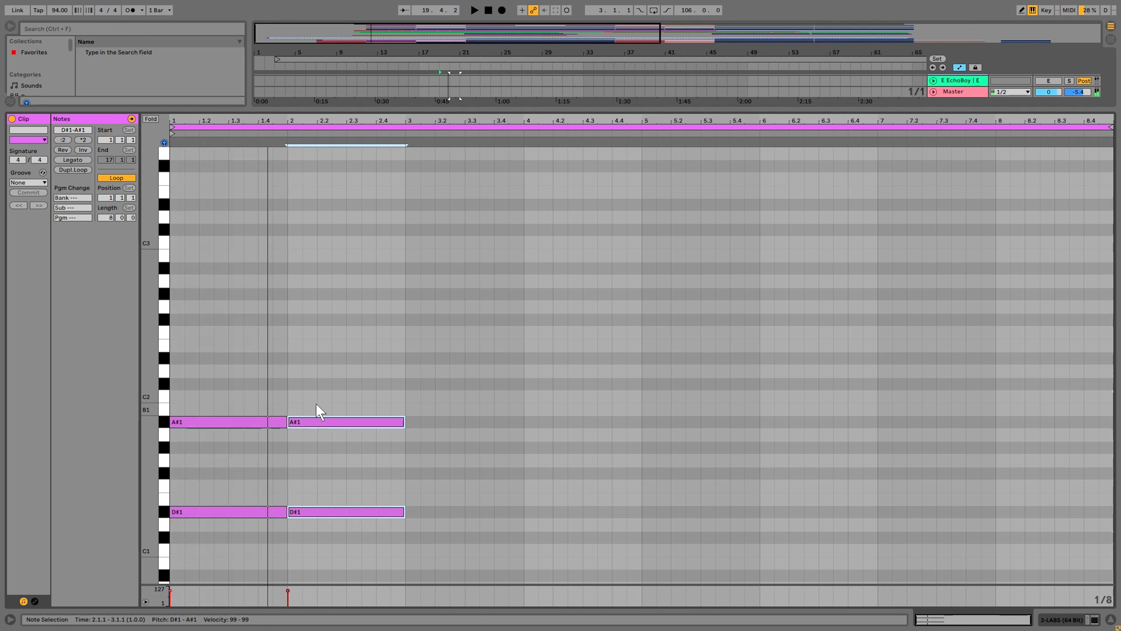
key(Up)
key(Up)
key(Up)
key(Up)
key(Up)
key(Up)
key(Up)
key(Up)
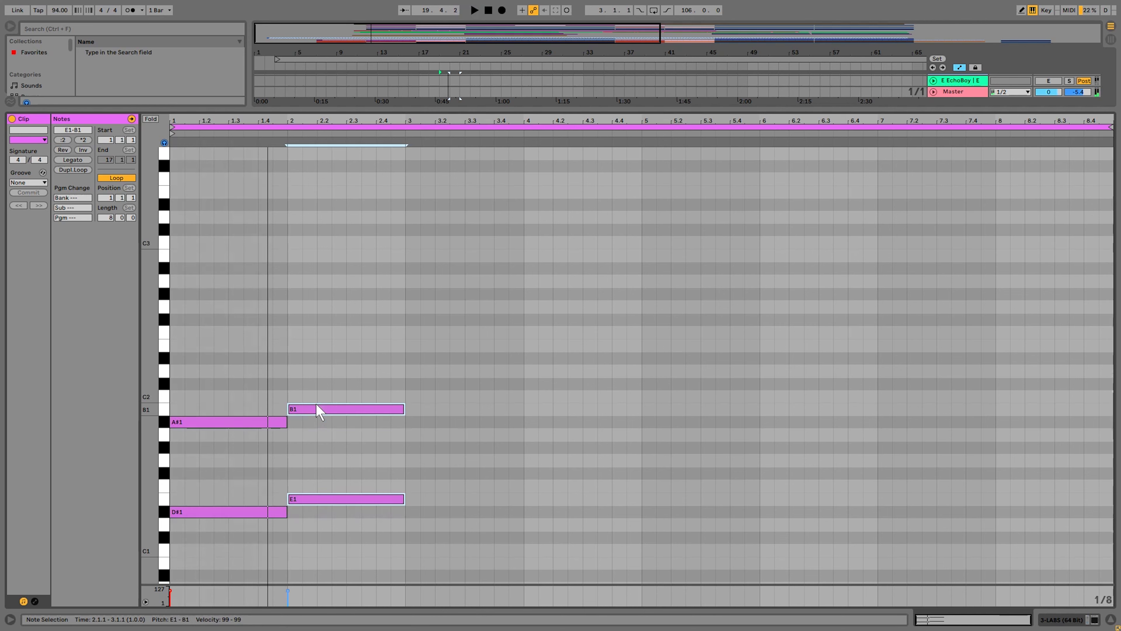
key(Down)
key(space)
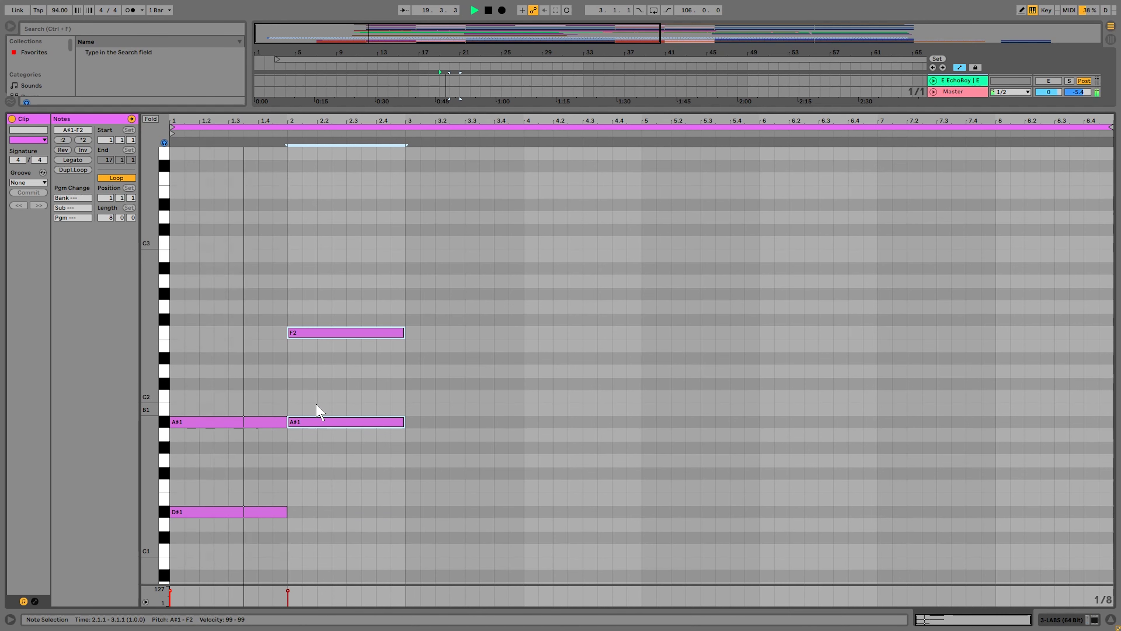
- Duplicate the fifth into bar 3 and lower it to D#1–A#1
key(ctrl+d)
key(Down)
key(Down)
key(Down)
key(Down)
key(Down)
key(Down)
key(Down)
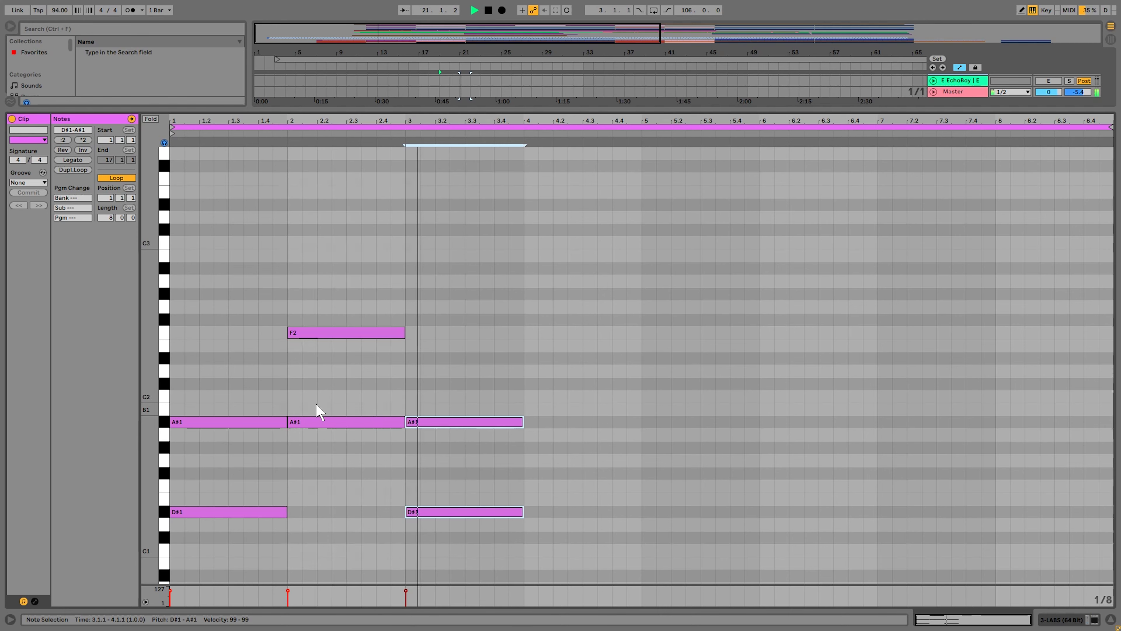
- Duplicate the fifth into bar 4 and raise it to A#1–F2
key(ctrl+d)
key(Up)
key(Up)
key(Up)
key(Up)
key(Up)
key(Up)
key(Up)
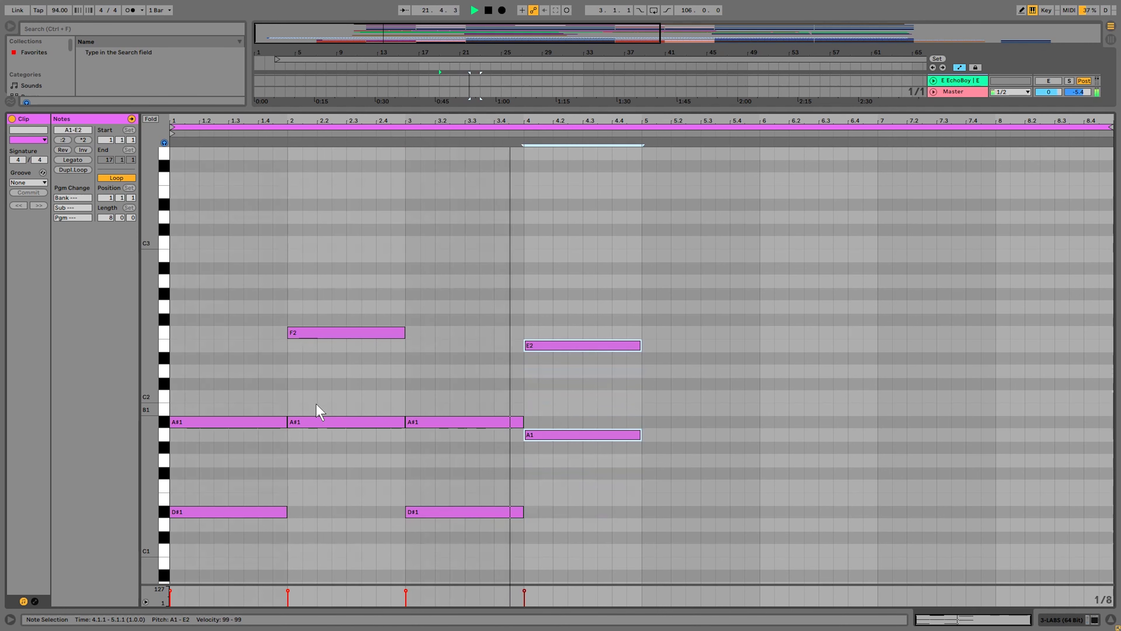
- Duplicate the fifth into bar 5 and lower it to G1–D2
key(ctrl+d)
key(Down)
key(Down)
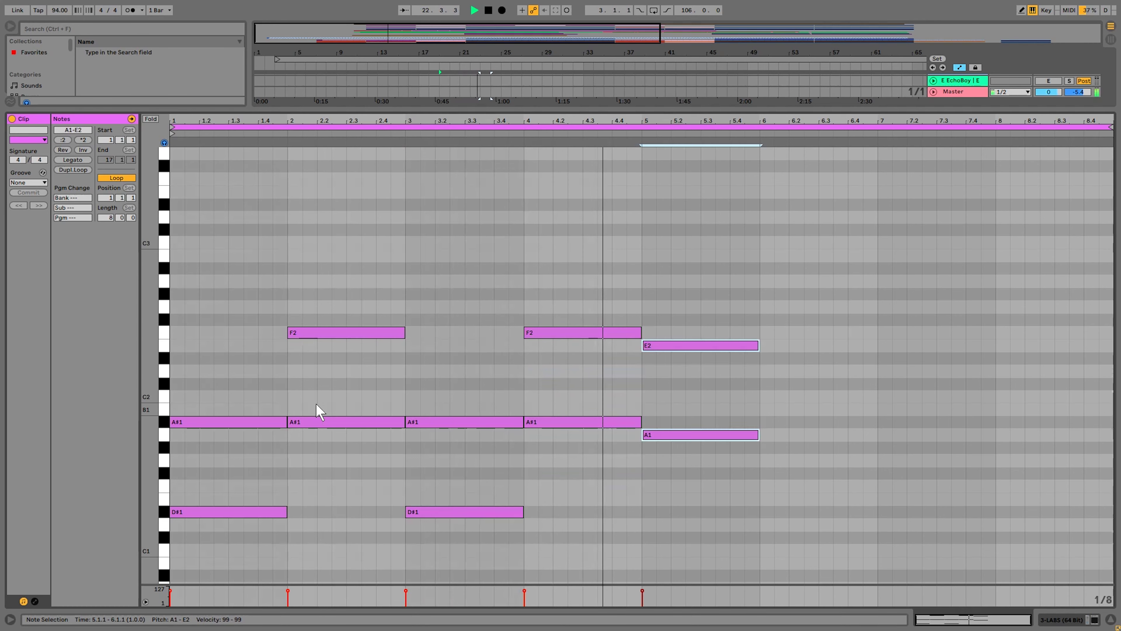
key(Down)
key(Left)
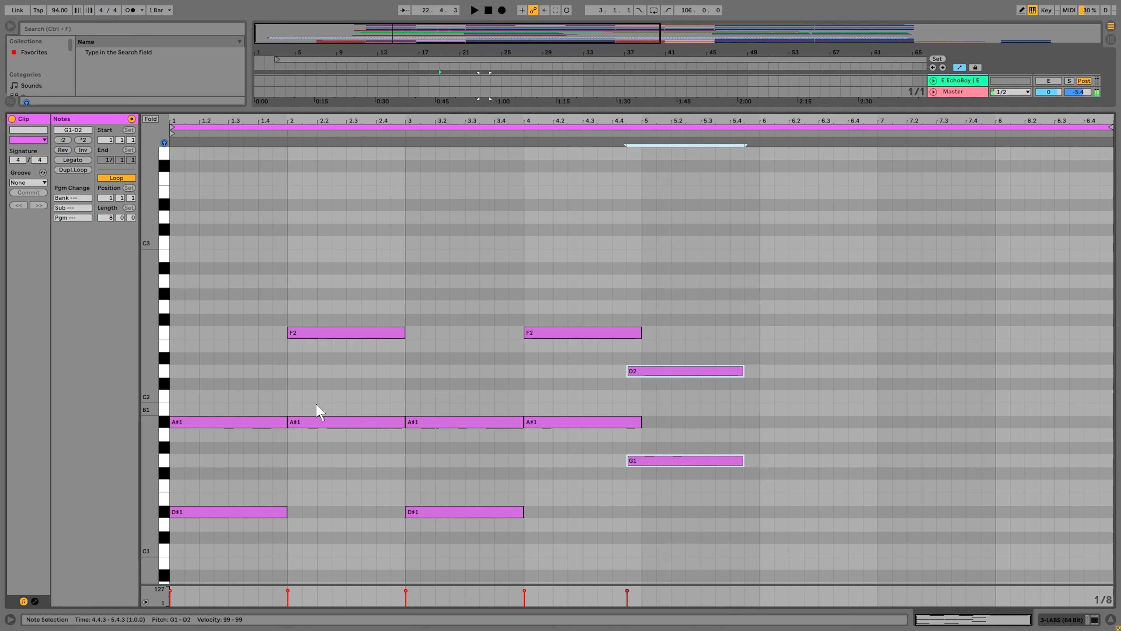
- Shorten the G1–D2 fifth in bar 5 to half a bar and duplicate it at 5.3, lowered to D1–A1
key(ctrl+d)
key(Down)
key(Down)
key(Down)
key(Down)
key(Down)
- Duplicate the half-bar fifth into bar 6, raise it to D#1–A#1 and play it back
key(ctrl+d)
key(Up)
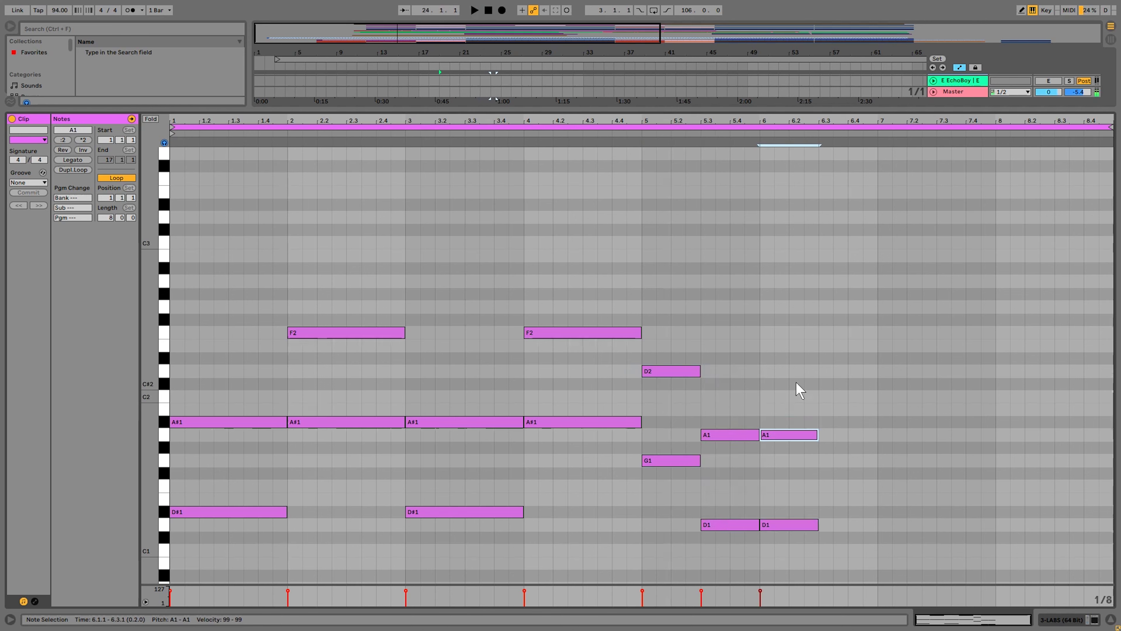
key(Up)
key(space)
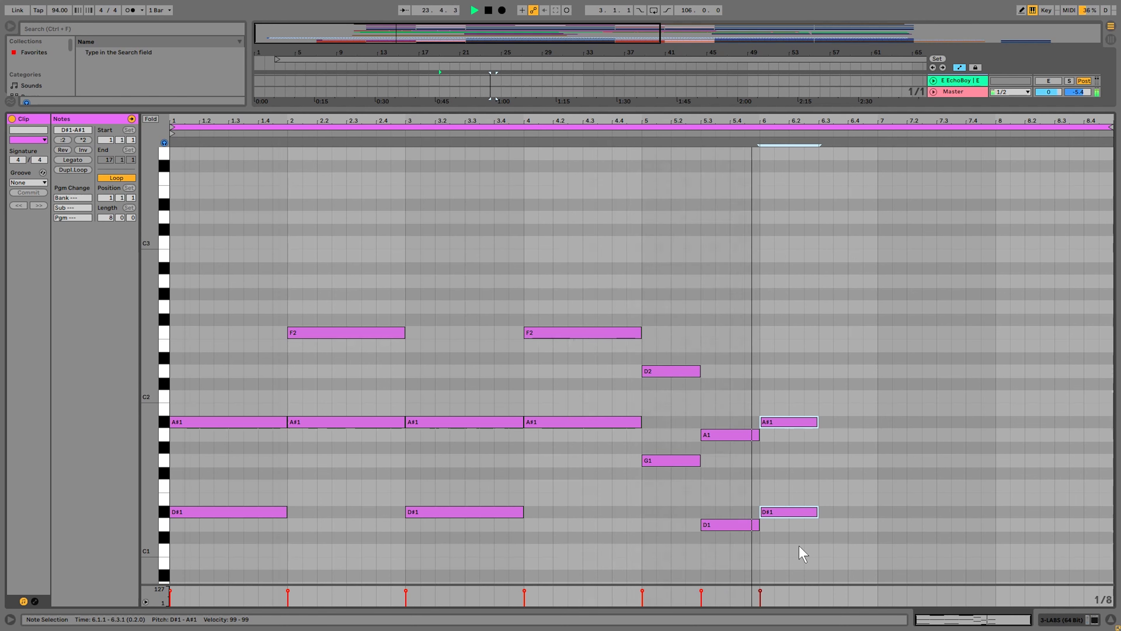
- Duplicate the half-bar fifth into 6.3 and raise it to A#1–F2
key(ctrl+d)
key(Up)
key(Up)
key(Up)
key(Up)
key(Up)
key(Up)
key(Up)
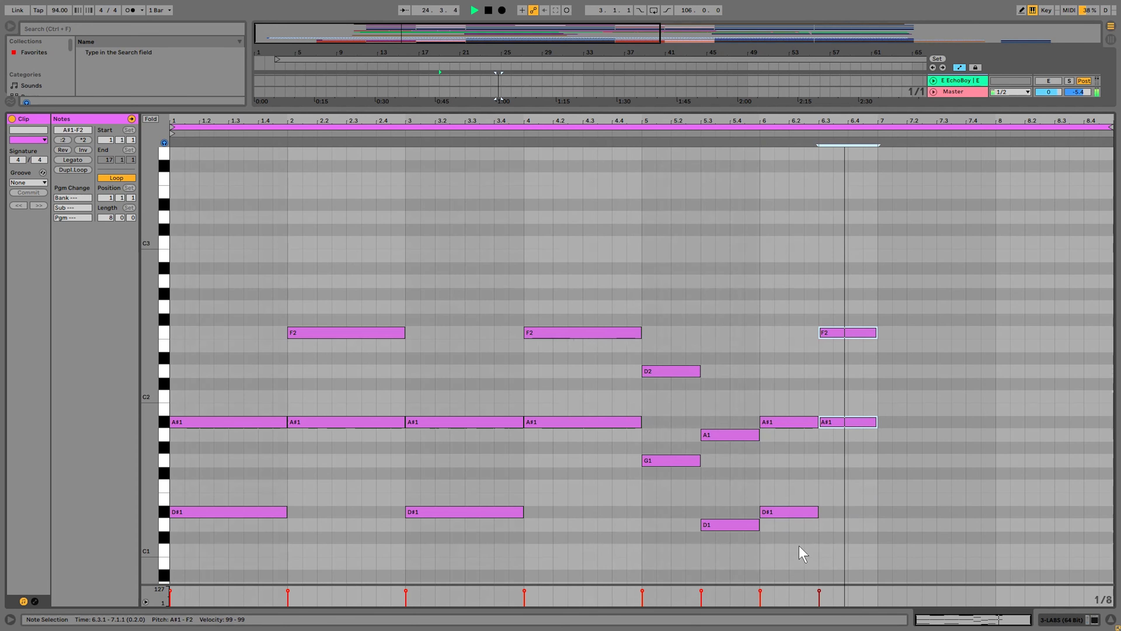
- Duplicate the fifth into bar 7, lower it to F1–C2 and lengthen it to a full bar
key(ctrl+d)
key(Down)
key(Down)
key(Down)
key(Down)
key(Down)
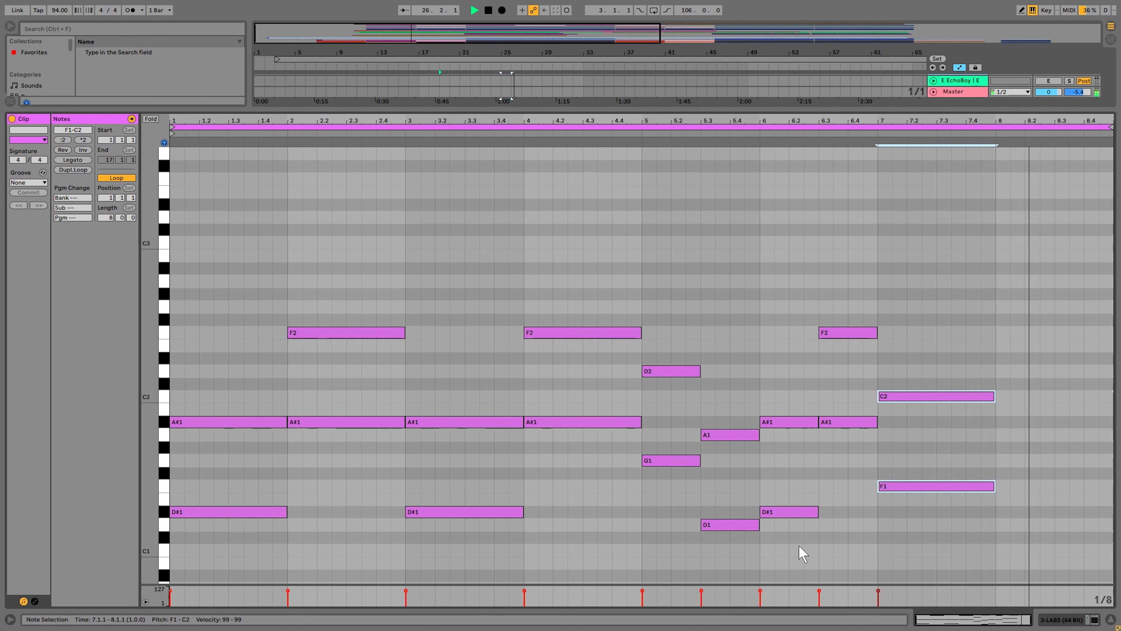
key(shift+Right)
key(shift+Right)
key(shift+Right)
- Duplicate the one-bar fifth into bar 8 and raise it to G1–D2
key(ctrl+d)
key(Up)
key(Up)
key(Up)
key(Up)
key(Up)
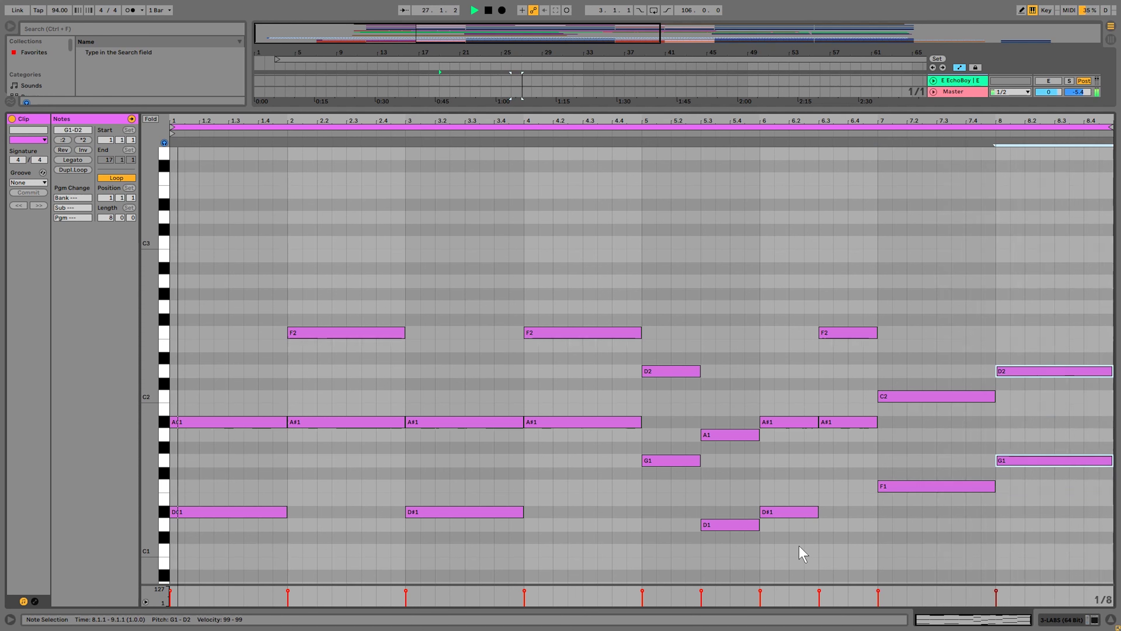
- Try the bar 8 fifth at other pitches, including E2–B2 and F1–C2, and return it to G1–D2
key(Up)
key(Up)
key(Up)
key(Up)
key(Up)
key(Up)
key(Up)
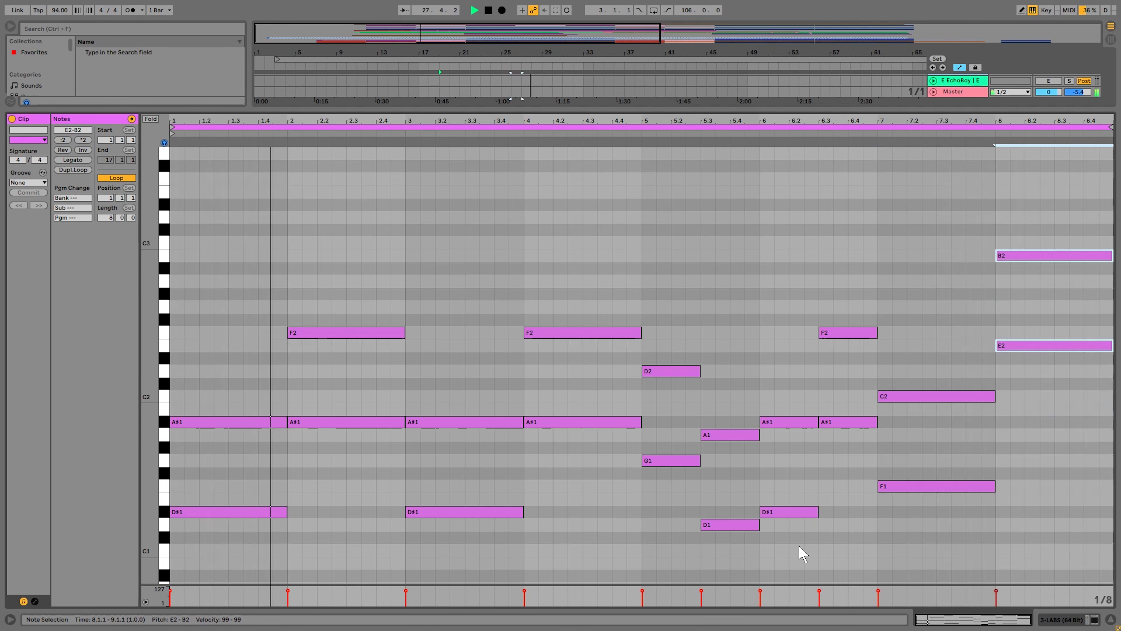
key(shift+Down)
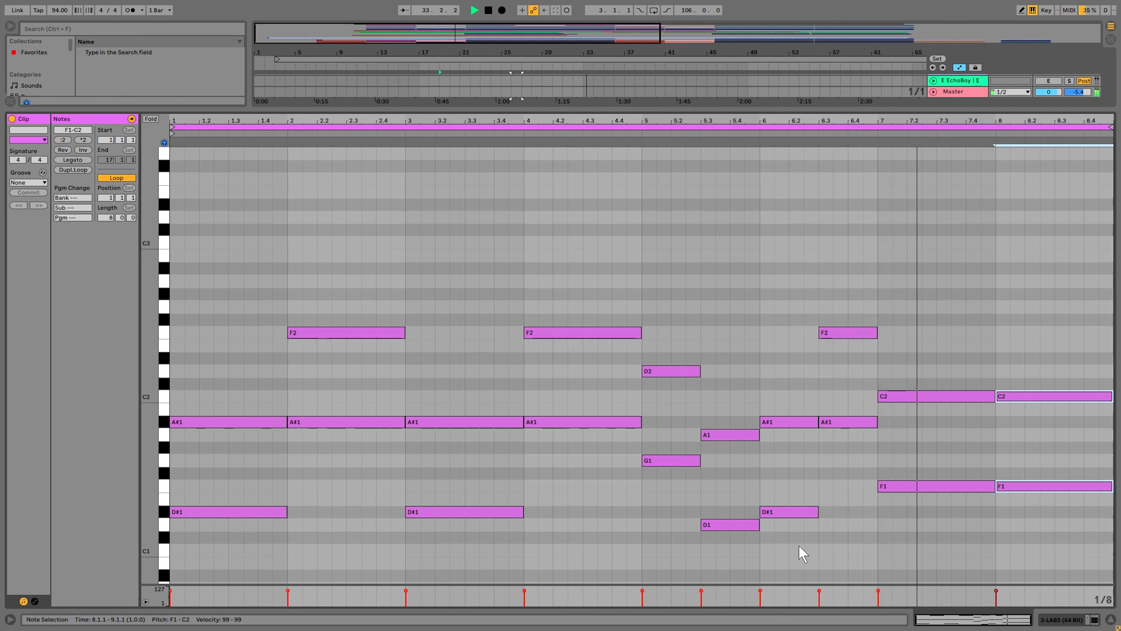
key(Up)
key(Up)
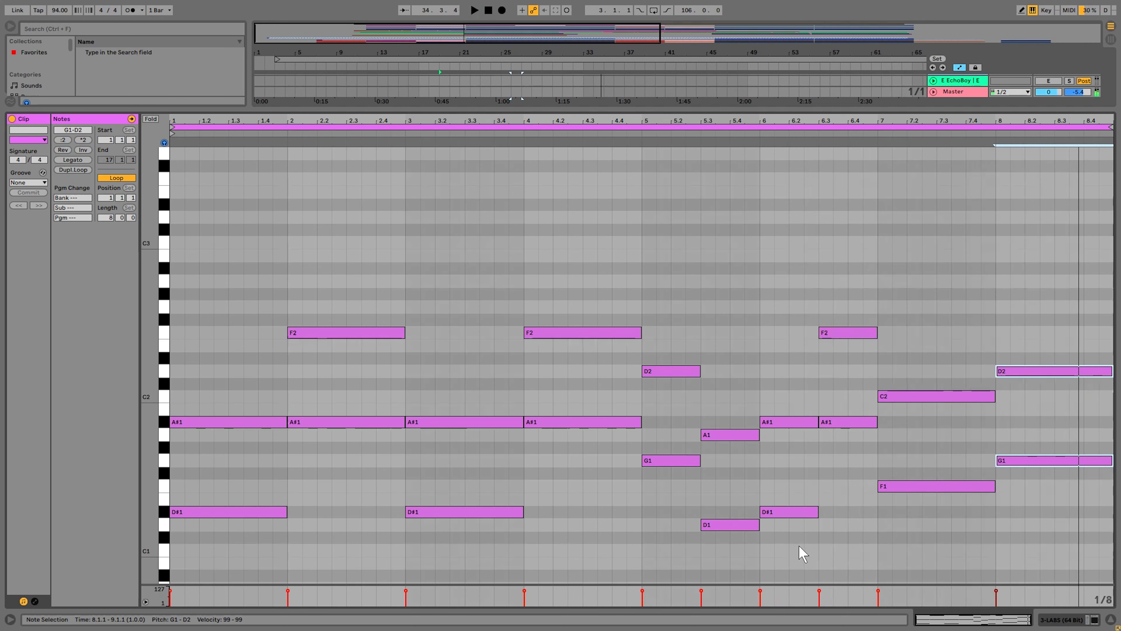
- Copy the A#1 note in bar 1 up to G2 as the chord's top note
click(220, 422)
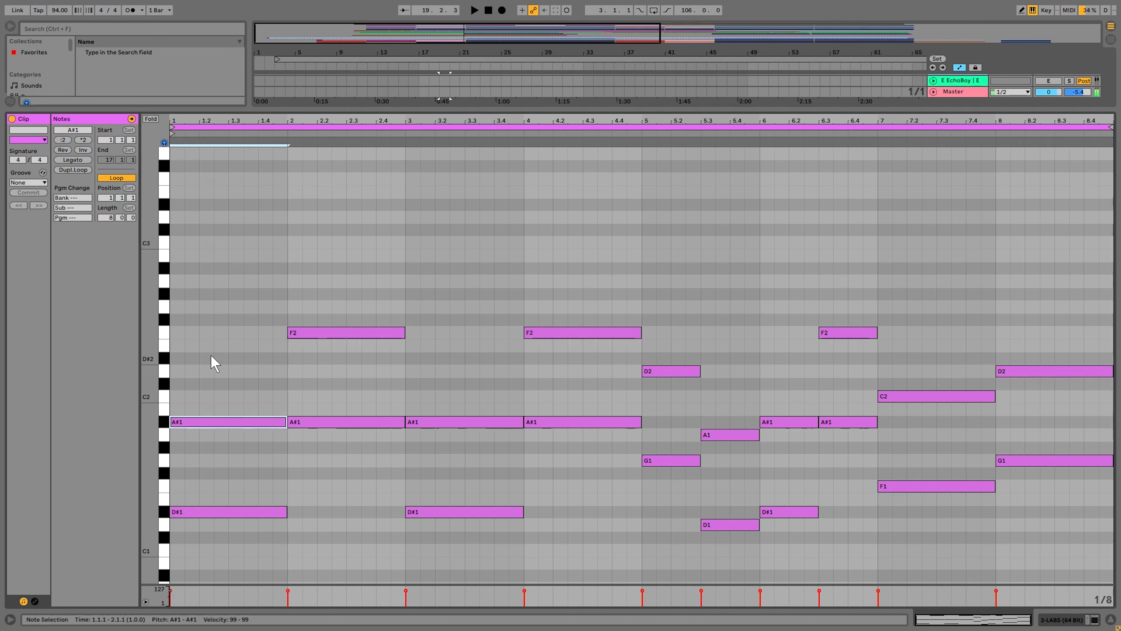
key(Up)
key(Up)
key(Up)
key(Up)
key(Up)
key(Up)
key(Up)
key(Down)
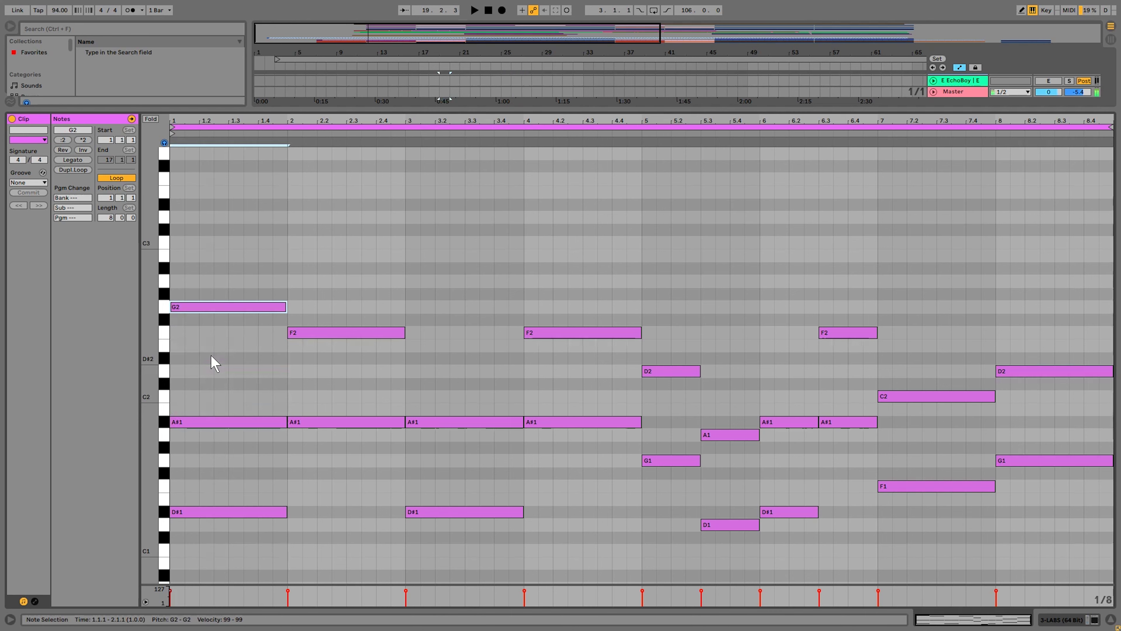
- Duplicate the G2 top note from bar 1 into bar 2 and raise the copy to D3
key(ctrl+d)
key(Up)
key(Up)
key(Up)
key(Up)
key(Up)
key(Up)
key(Up)
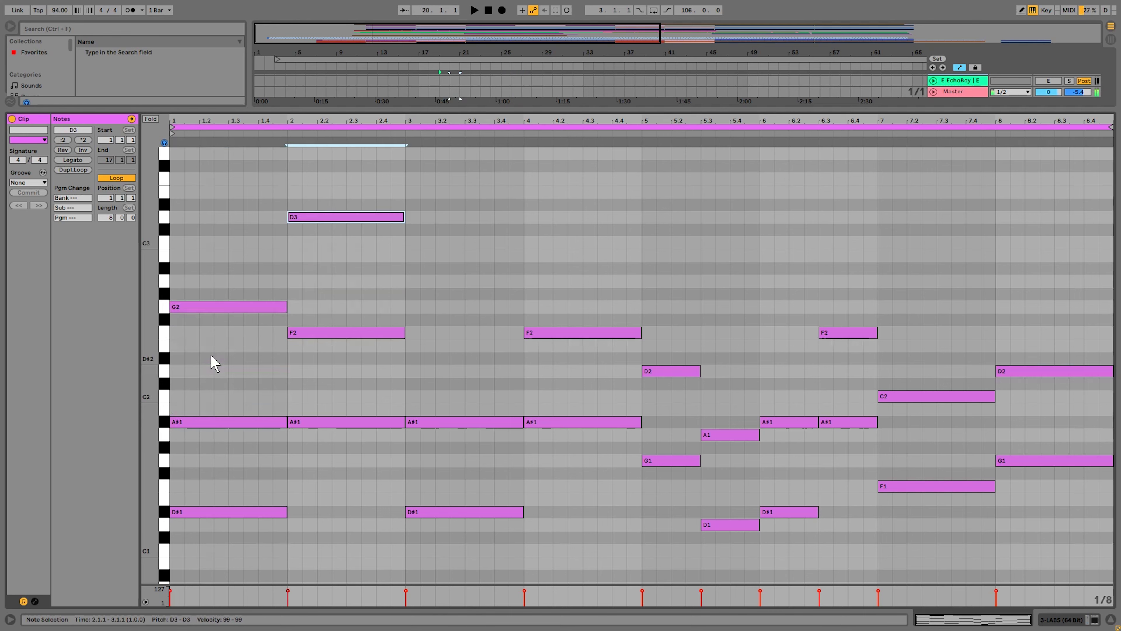
- Duplicate the bar 2 top note into bar 3 and lower the copy to G2
key(ctrl+d)
key(Down)
key(Down)
key(Down)
key(Down)
key(Down)
key(Down)
key(Down)
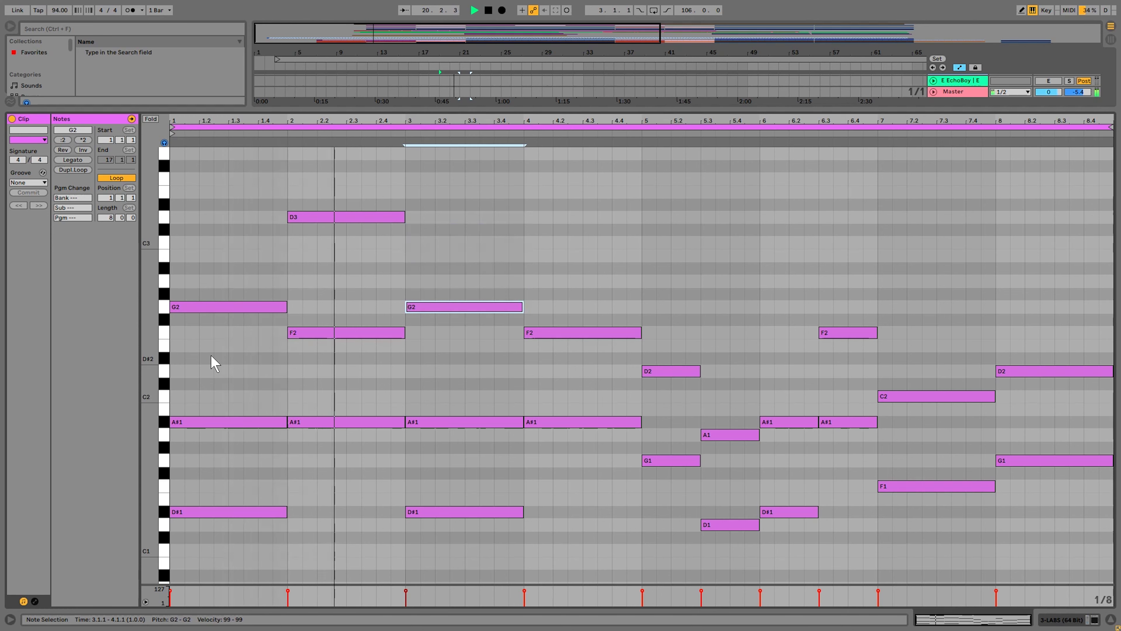
- Duplicate the bar 3 top note into bar 4 and raise the copy to D3
key(ctrl+d)
key(Up)
key(Up)
key(Up)
key(Up)
key(Up)
key(Up)
key(Up)
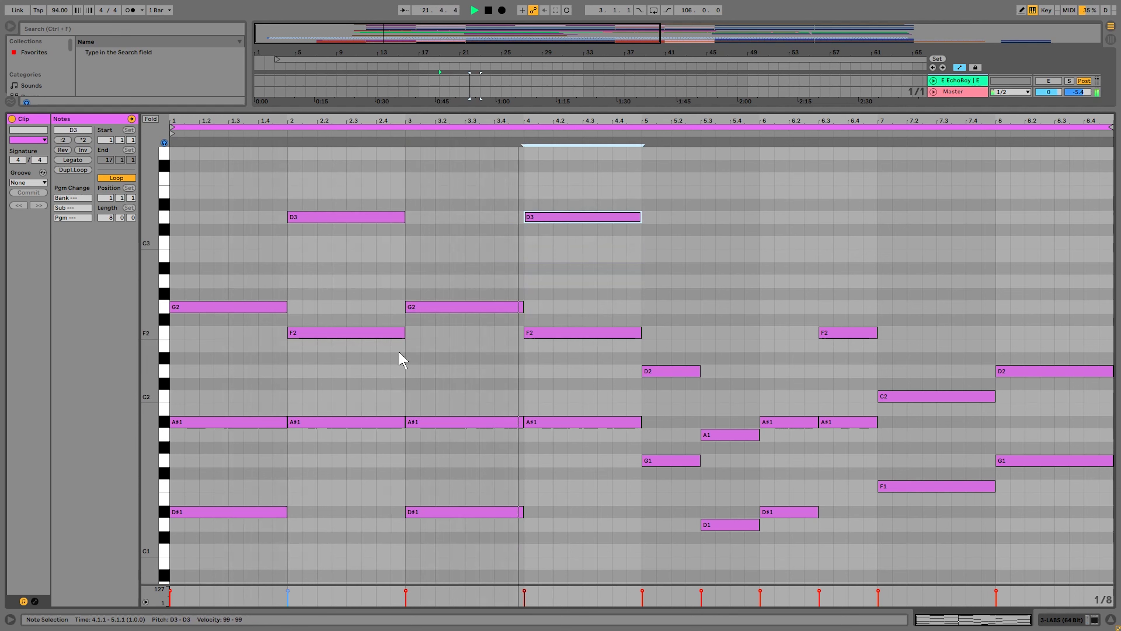
- Duplicate the bar 4 top note into bar 5, lower it to A#2 and shorten it to half a bar
key(ctrl+d)
key(Down)
key(Down)
key(Down)
key(Down)
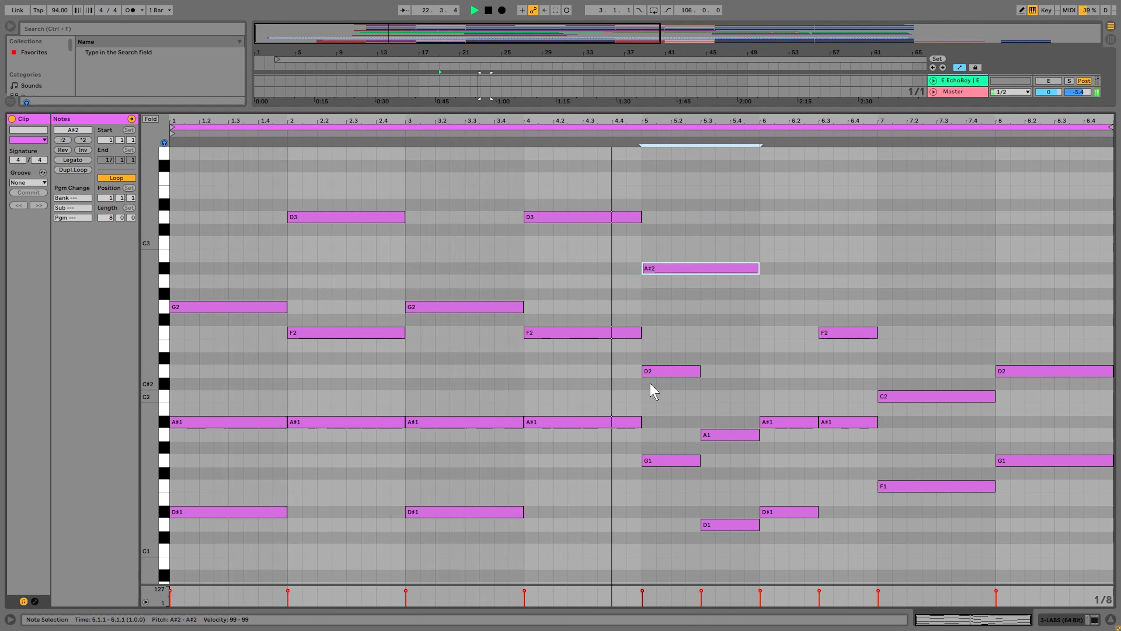
key(shift+Left)
key(shift+Left)
key(shift+Left)
key(shift+Left)
- Duplicate the half-bar top note to 5.3 at F2 and to bar 6 at G2, and play back from bar 5
key(ctrl+d)
key(Down)
key(Down)
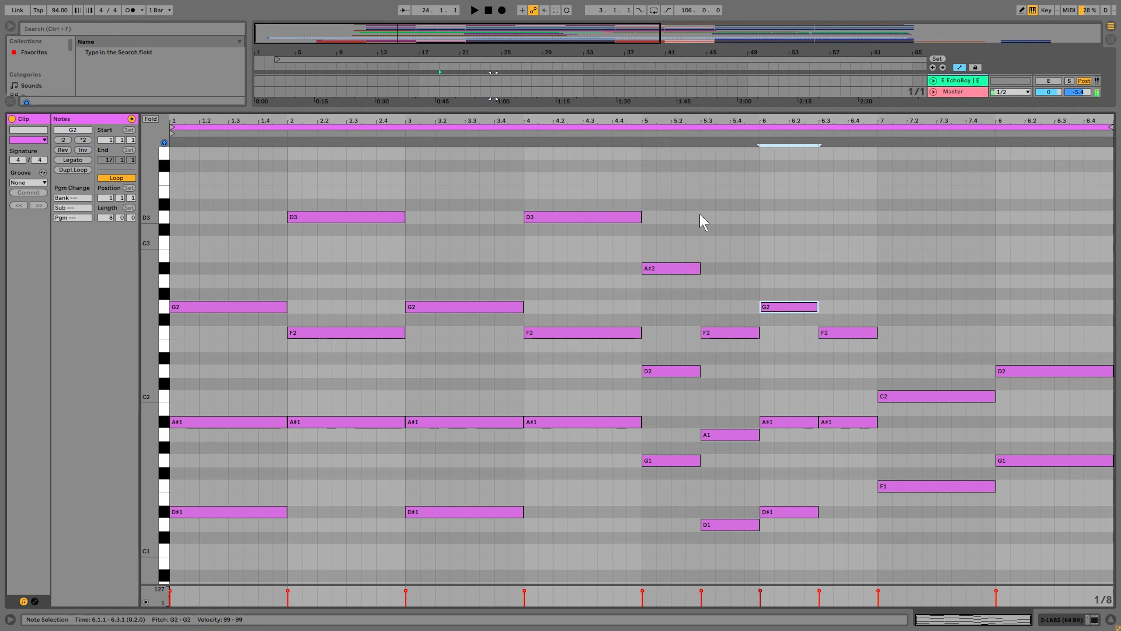
click(639, 135)
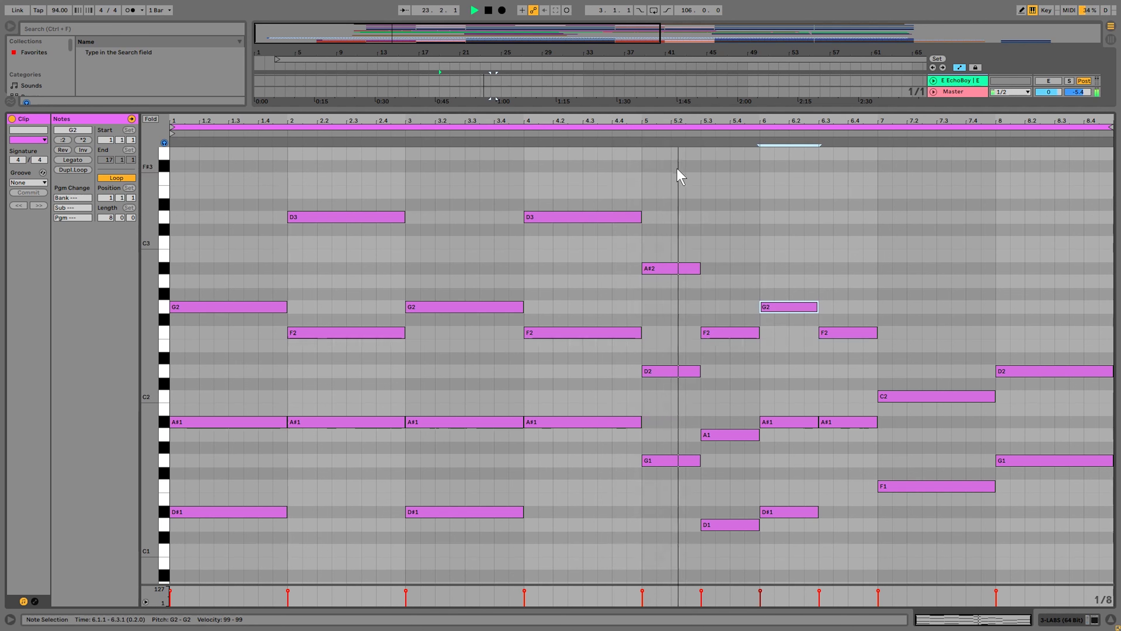
- Duplicate the bar 6 top note to 6.3 and raise the copy to D3
key(ctrl+d)
key(Up)
key(Up)
key(Up)
key(Up)
key(Up)
key(Up)
key(Up)
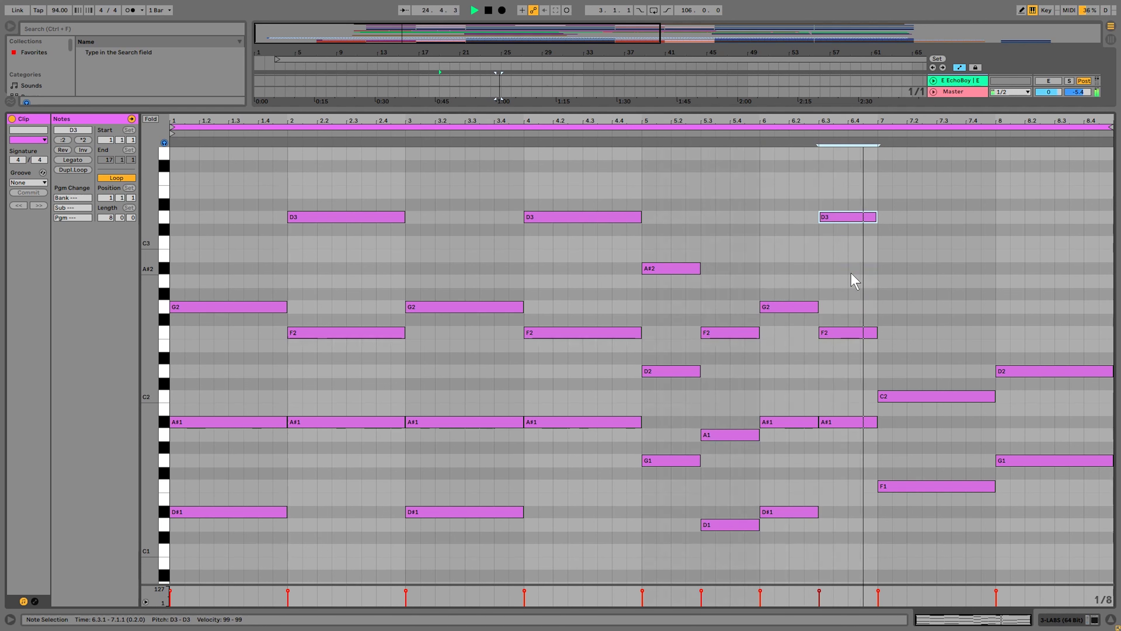
- Duplicate the top note into bar 7 at A2, lengthened to a full bar, and copy it into bar 8 at A#2
key(ctrl+d)
key(Down)
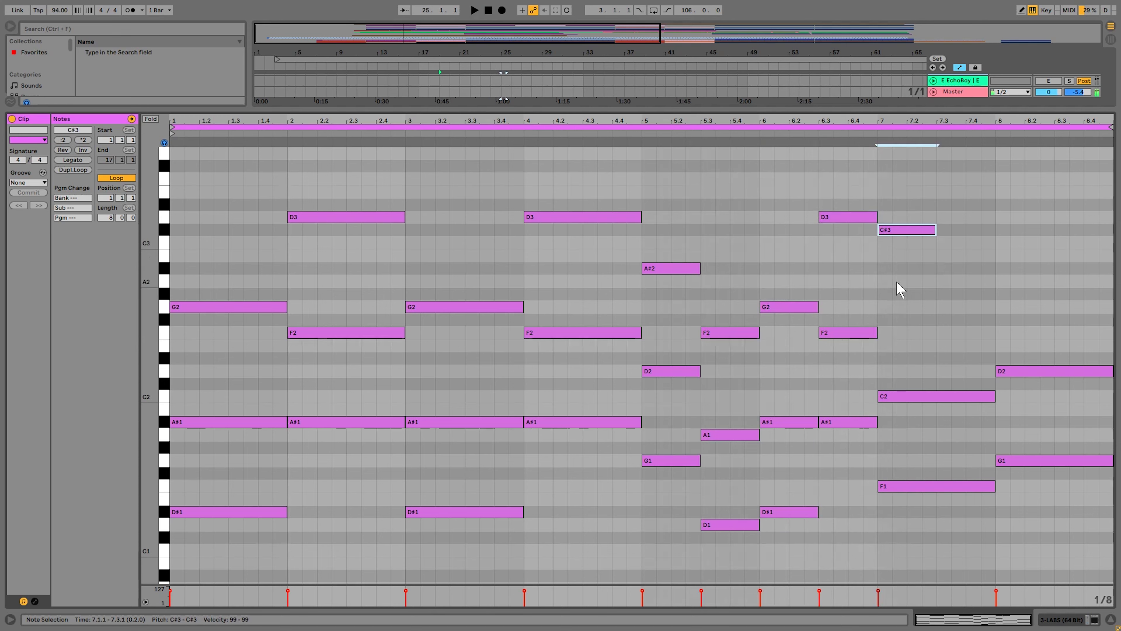
key(ctrl+d)
key(Up)
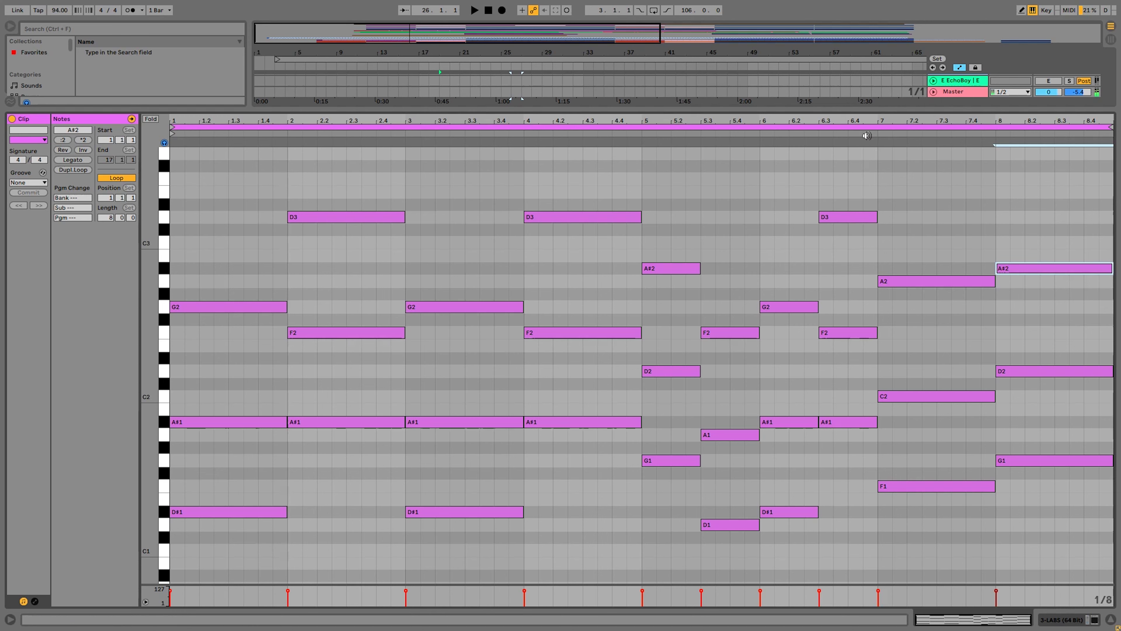